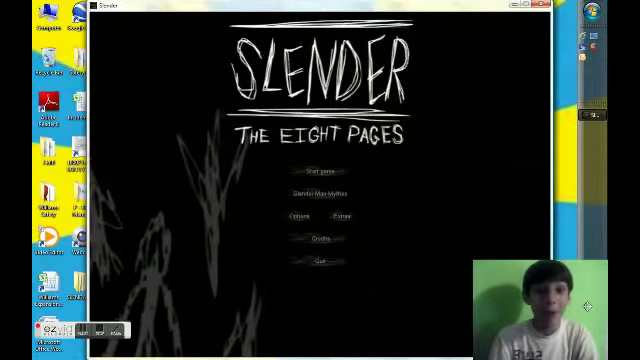
Drag across the Slender title menu while the webcam overlay is set up.
mouse_move(587, 306)
mouse_down()
mouse_move(238, 64)
mouse_move(200, 48)
mouse_up()
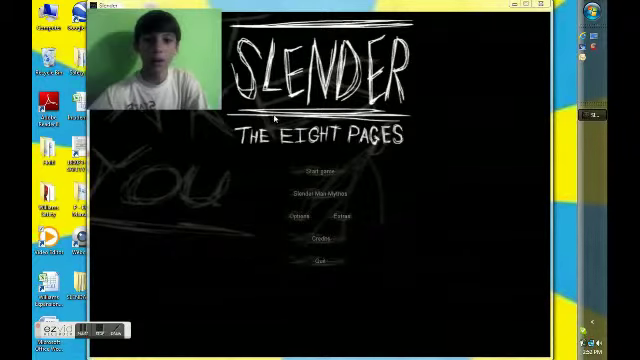
Start a new game from the title menu and head into the forest.
click(331, 173)
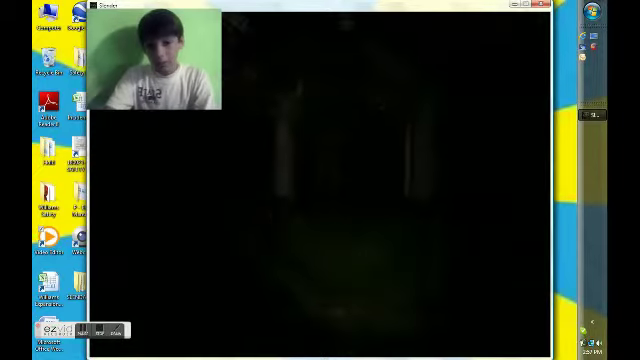
Switch the flashlight back on with a right-click while exploring.
right_click(319, 180)
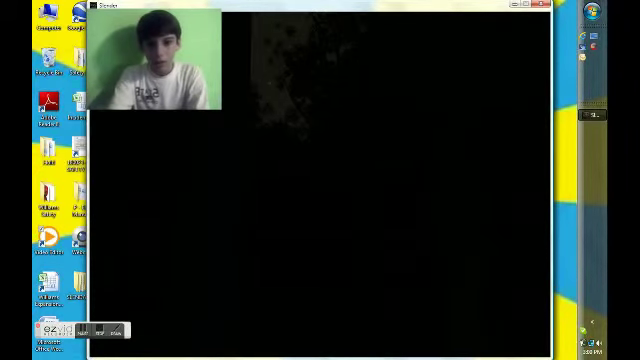
Turn the flashlight on with F to light the grass and trees.
key(f)
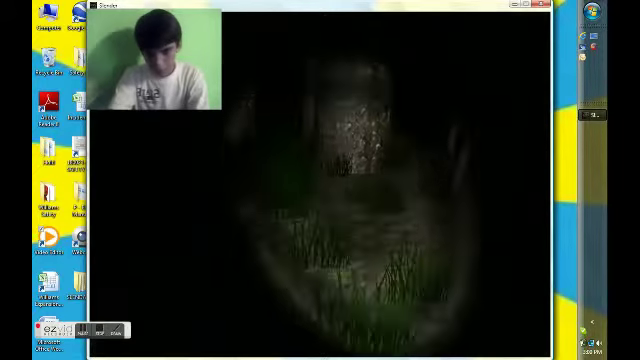